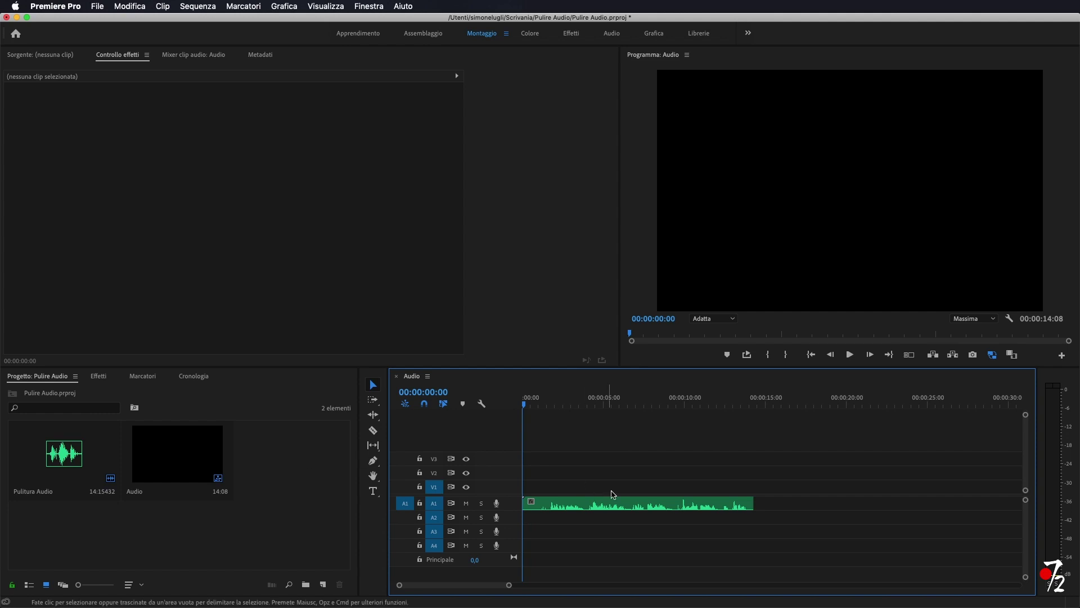
- Switch to the Audio workspace and open the context menu of the clip on track A1
left_click(576, 508)
left_click(562, 463)
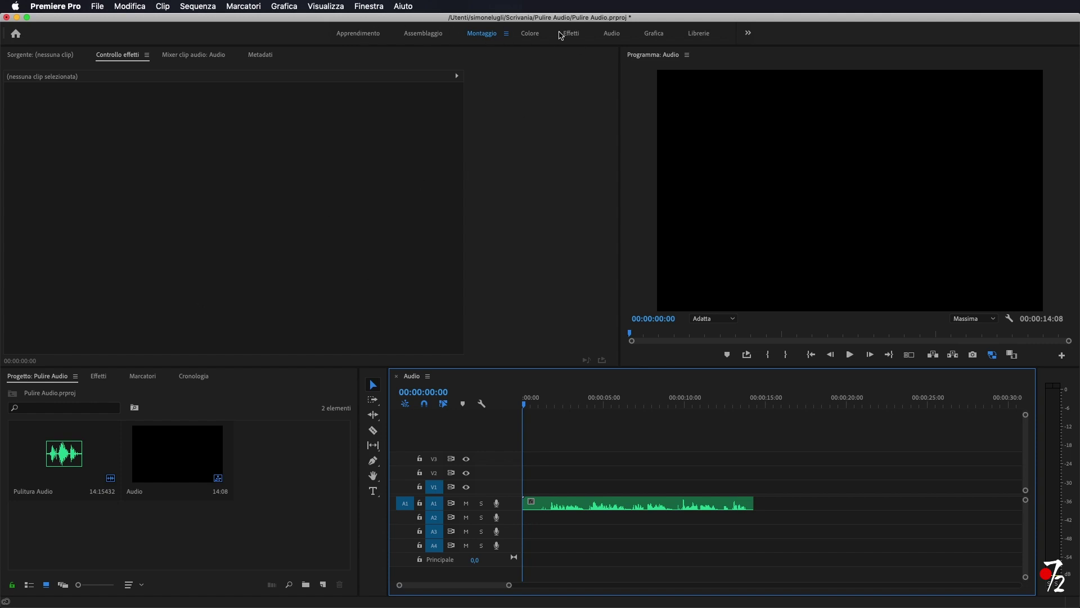
left_click(613, 35)
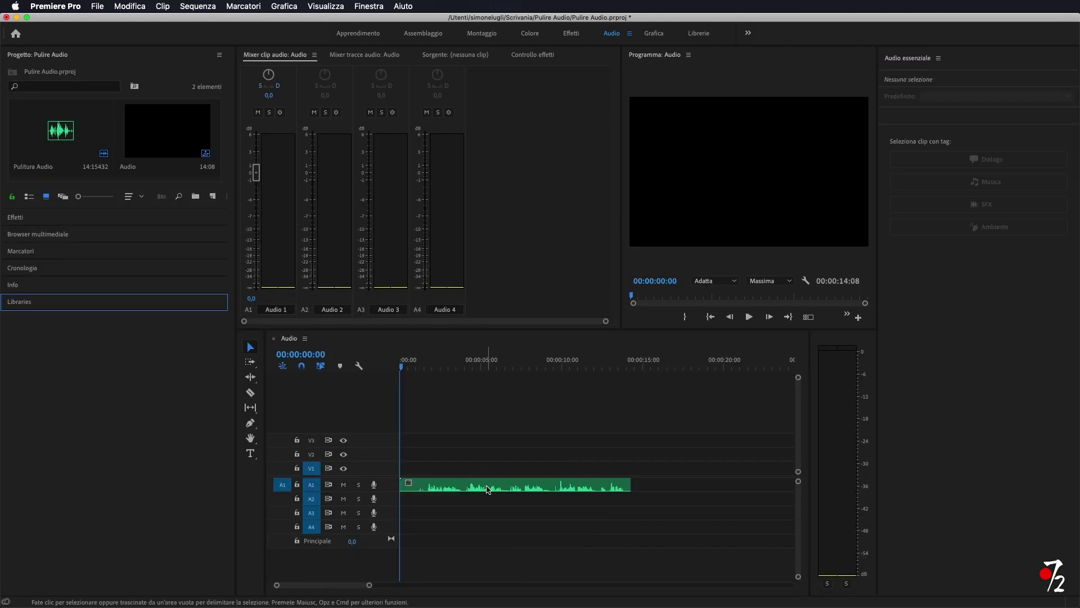
left_click(514, 487)
right_click(515, 487)
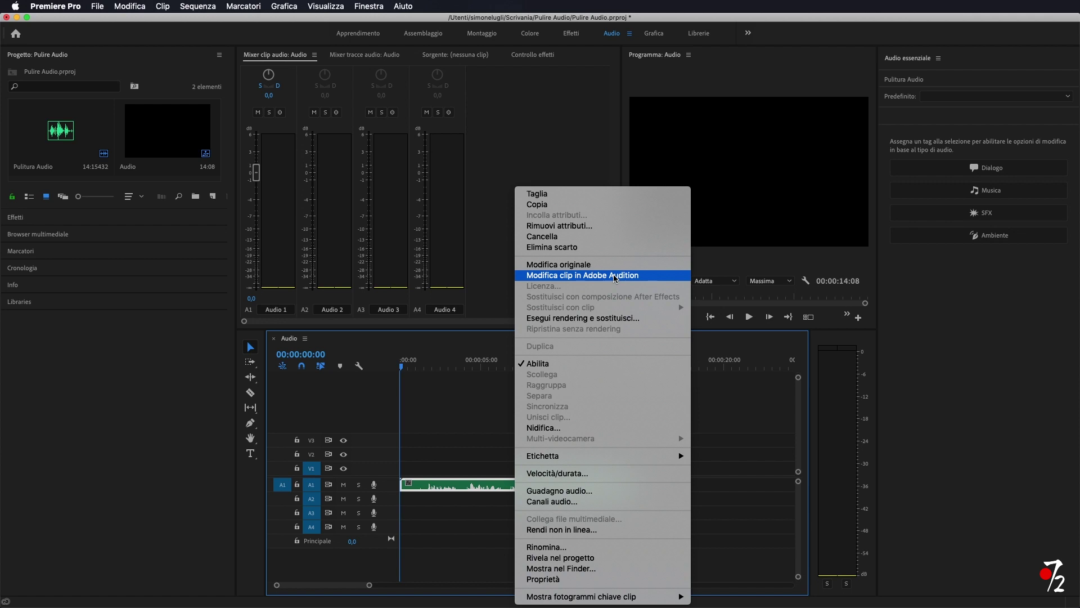
- Play the Pulitura Audio clip to hear its background noise, then return the playhead to the start
left_click(616, 278)
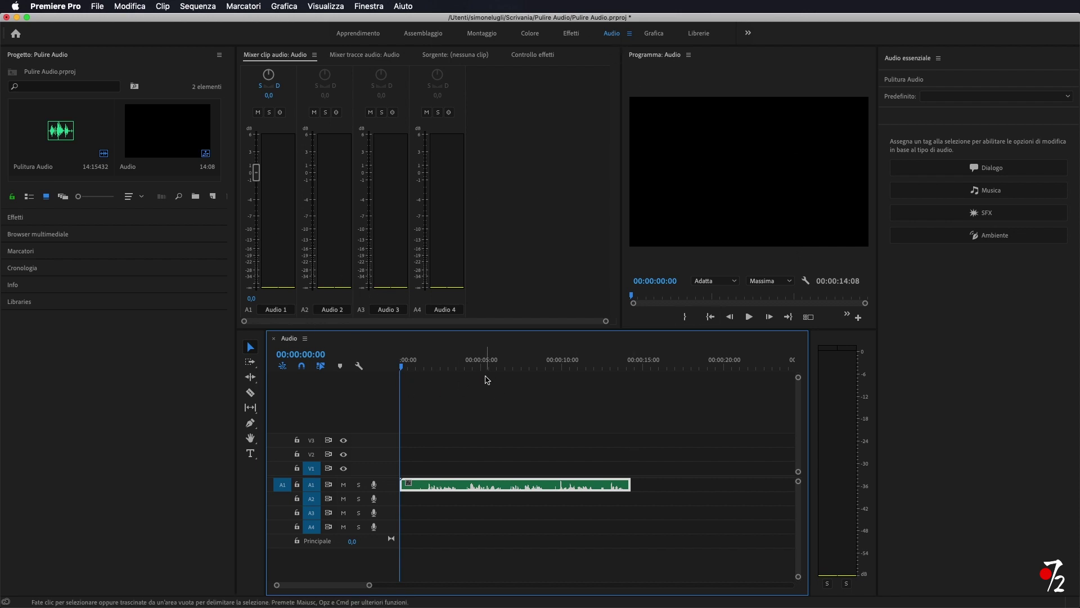
left_click(450, 480)
key("space")
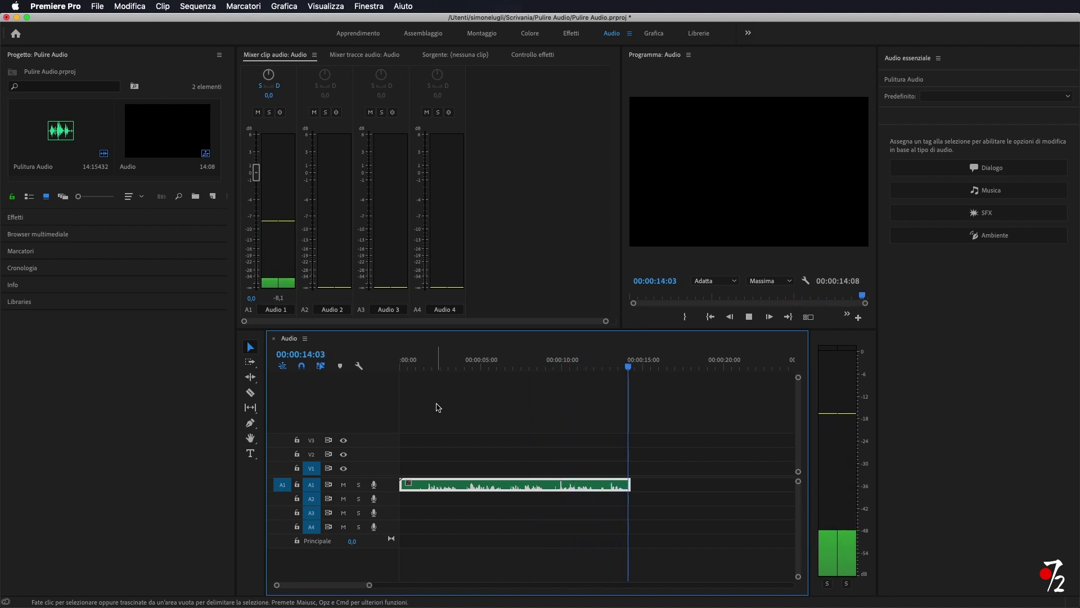
left_click_drag(407, 367, 398, 368)
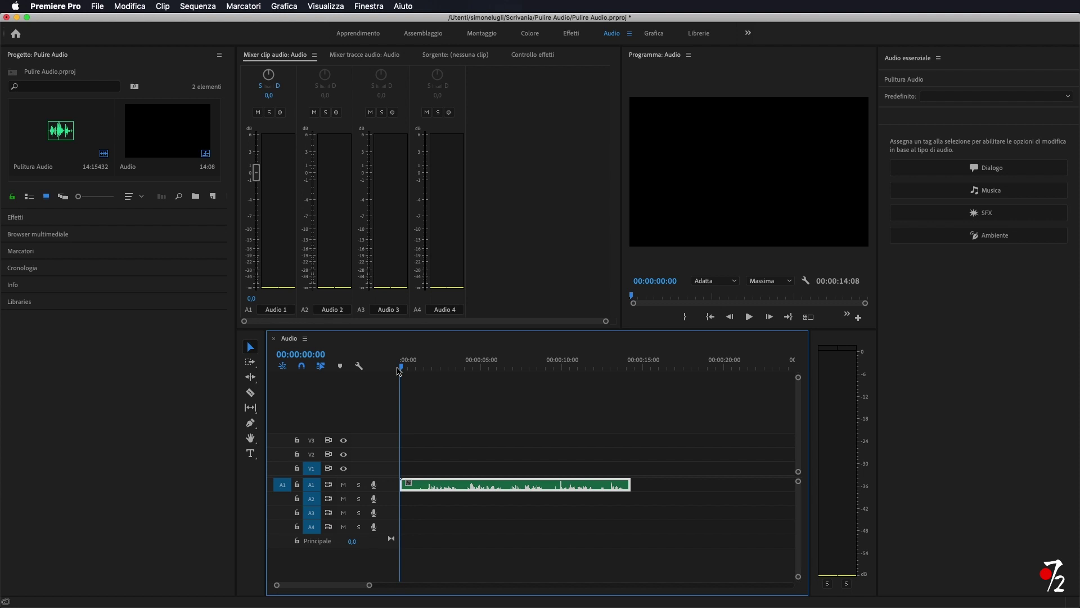
left_click_drag(399, 369, 401, 368)
- Tag the clip as Dialogo in Essential Sound and enable Riduci disturbo
left_click(983, 171)
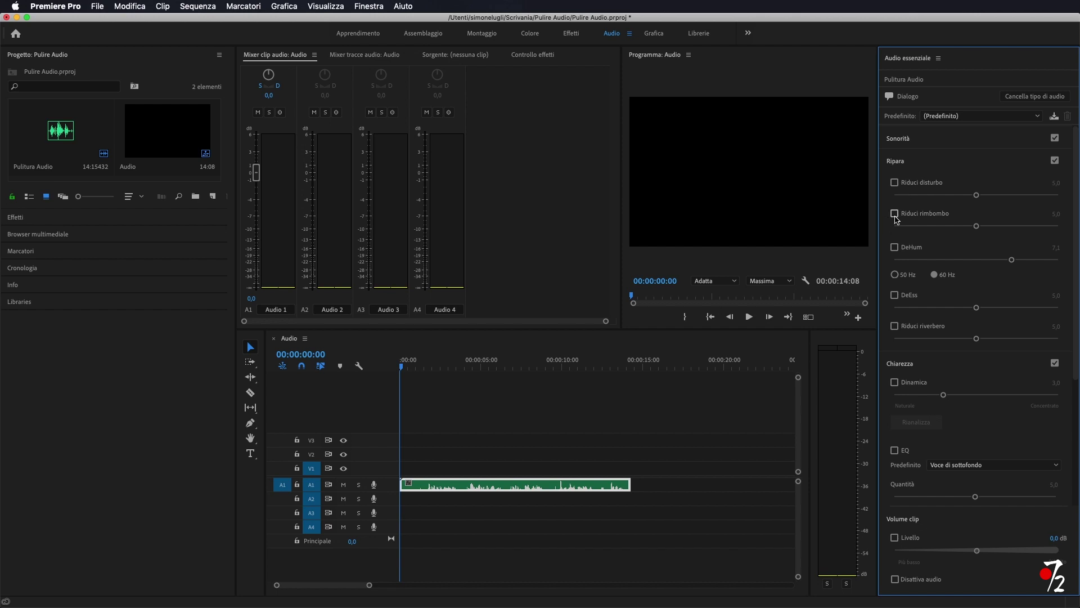
left_click(397, 369)
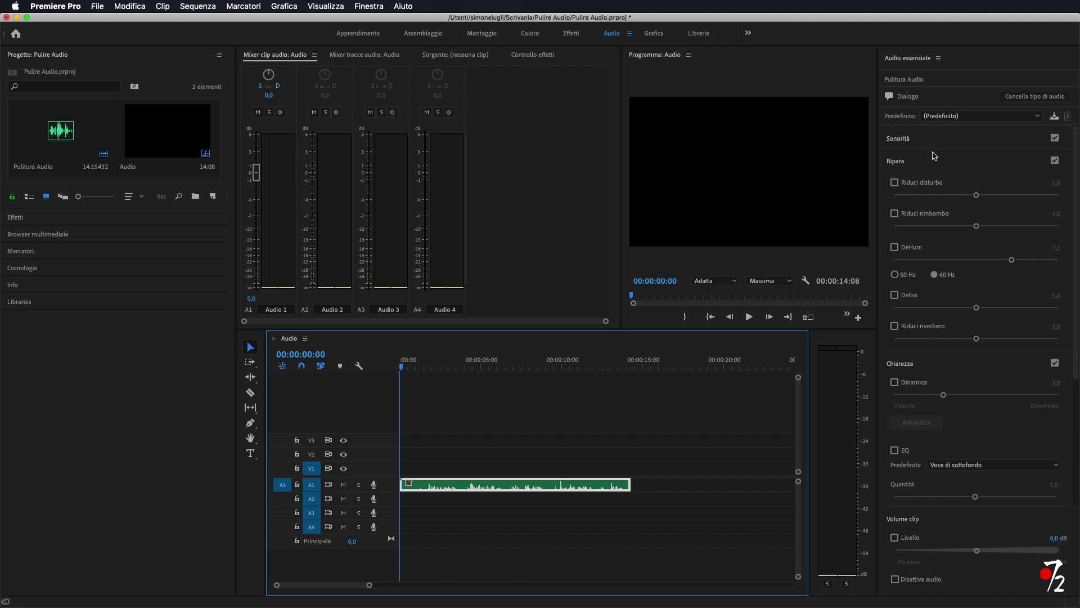
left_click(895, 182)
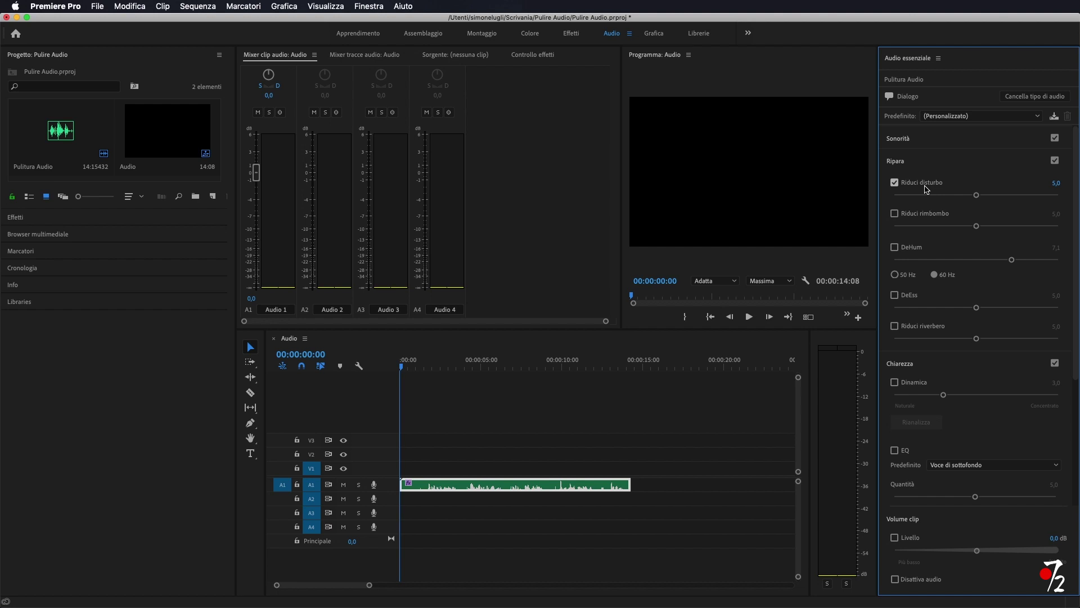
- Tune the Riduci disturbo amount by ear during playback, settling at 4,1
left_click_drag(977, 196, 894, 196)
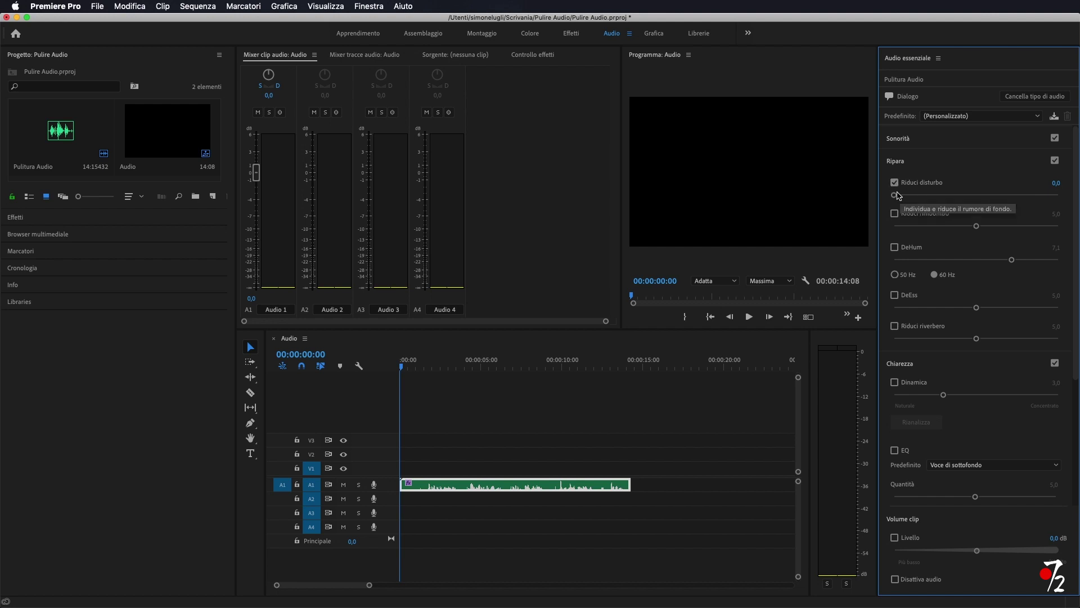
left_click_drag(894, 196, 1068, 201)
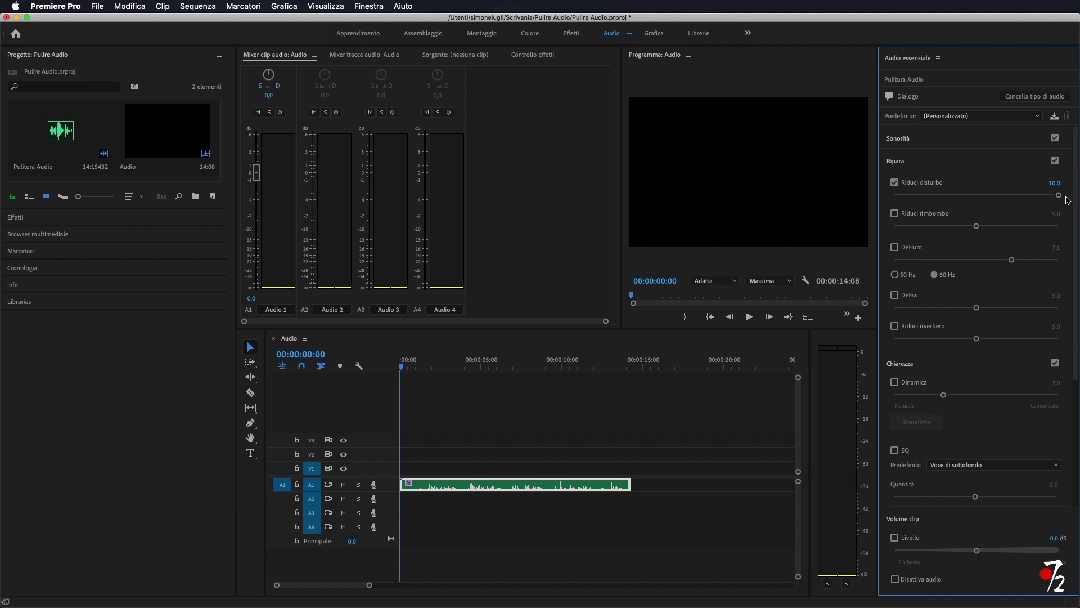
left_click_drag(1060, 196, 889, 198)
mouse_move(895, 196)
left_mouse_down()
mouse_move(949, 201)
mouse_move(871, 202)
mouse_move(938, 201)
left_mouse_up()
key("space")
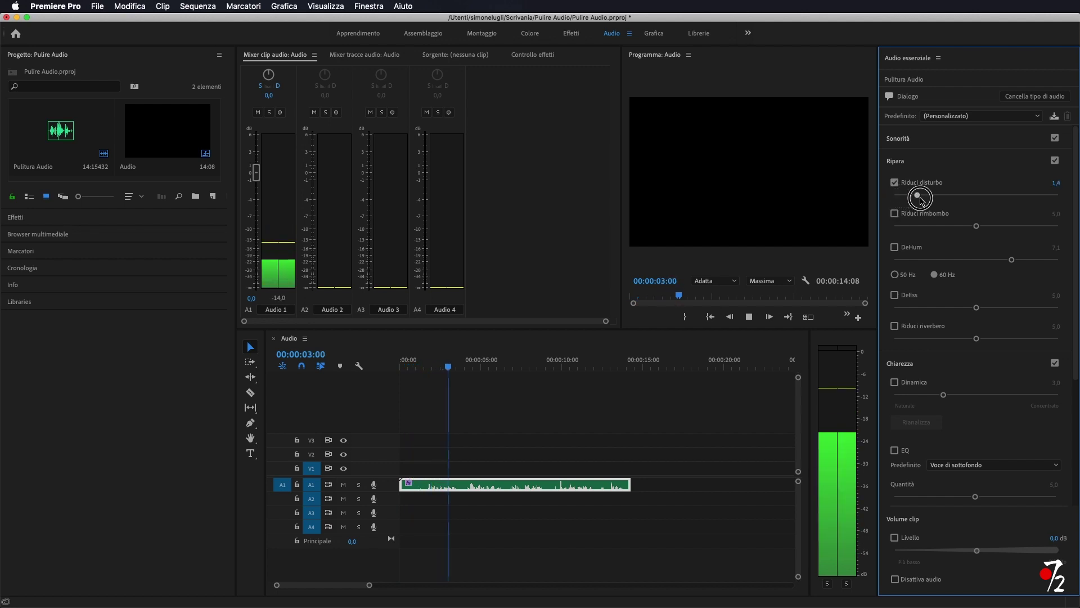
left_click_drag(938, 201, 963, 204)
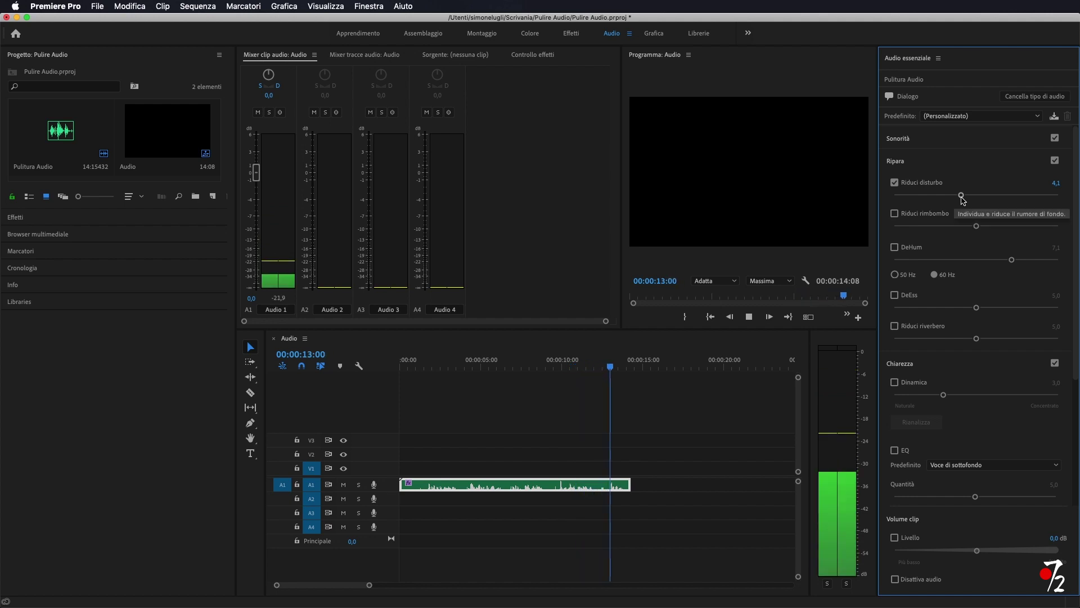
key("space")
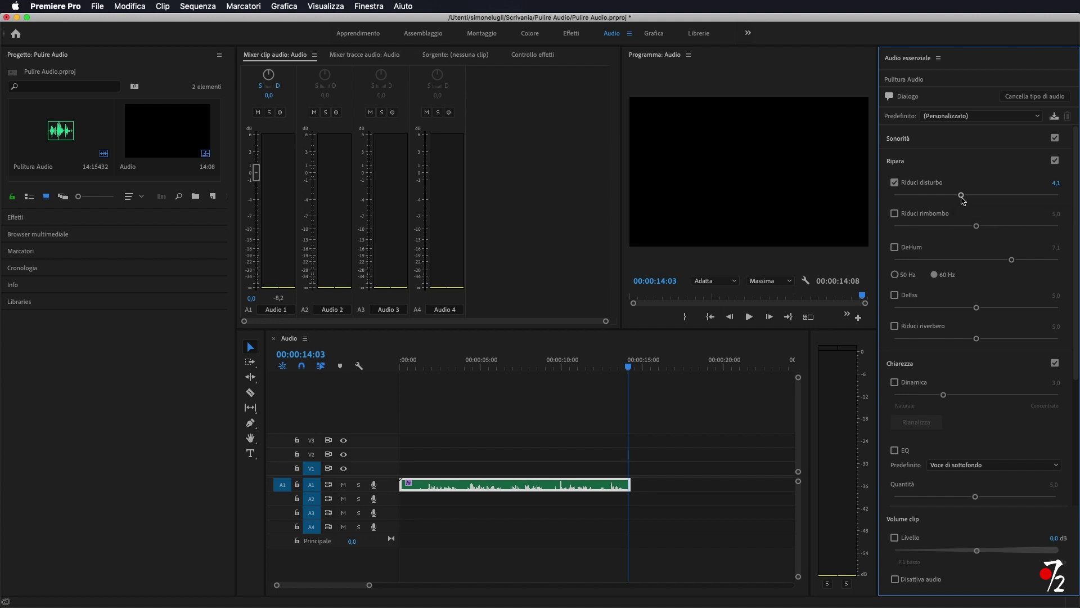
- Compare playback from the start with Riduci disturbo on and off, then re-enable it
left_click(346, 388)
key("Home")
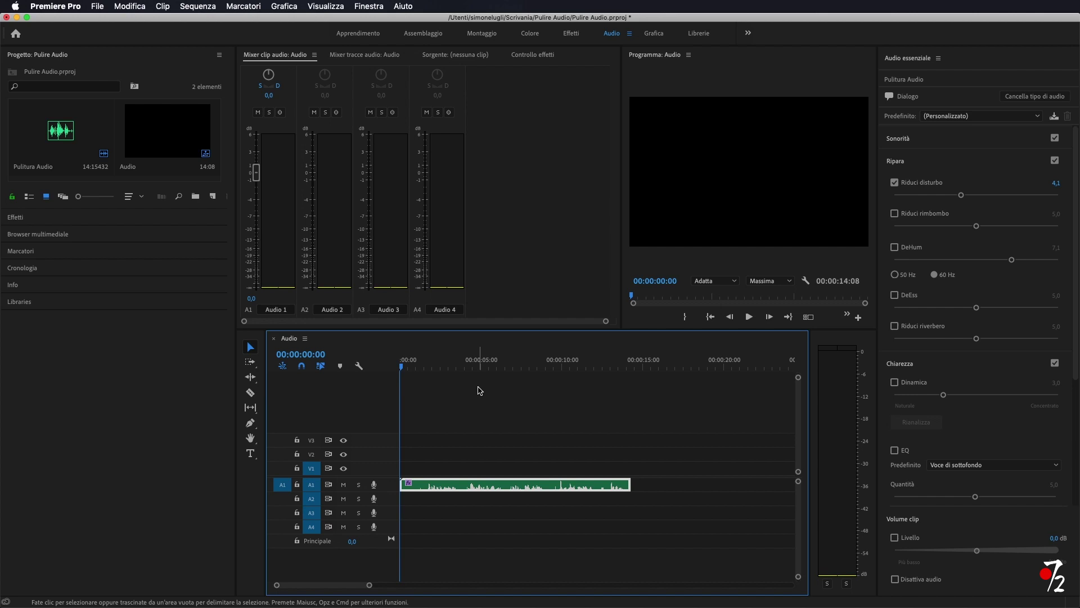
key("space")
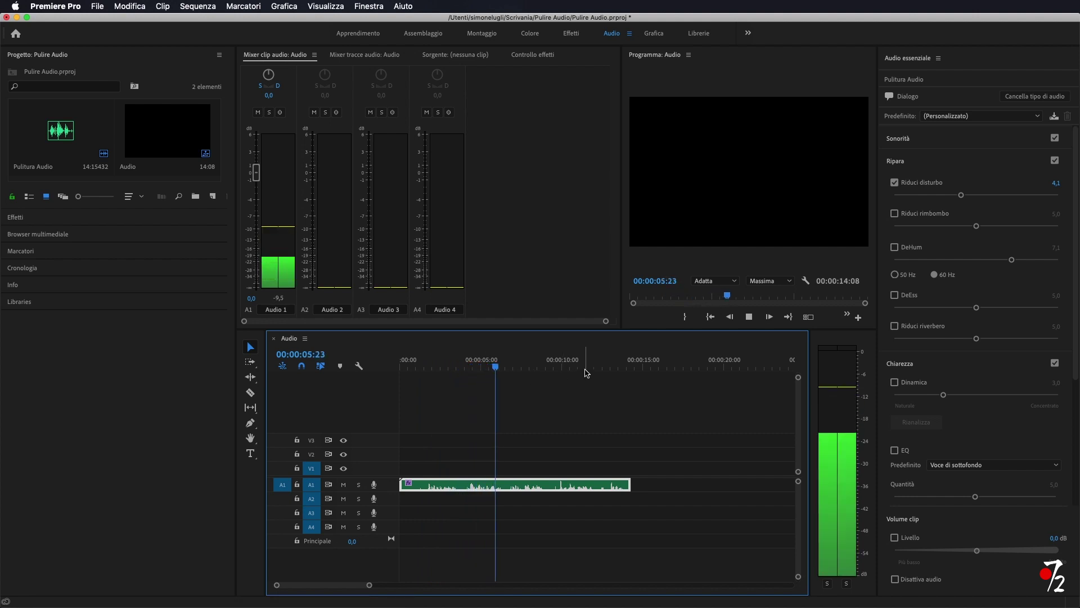
key("space")
left_click(895, 183)
key("space")
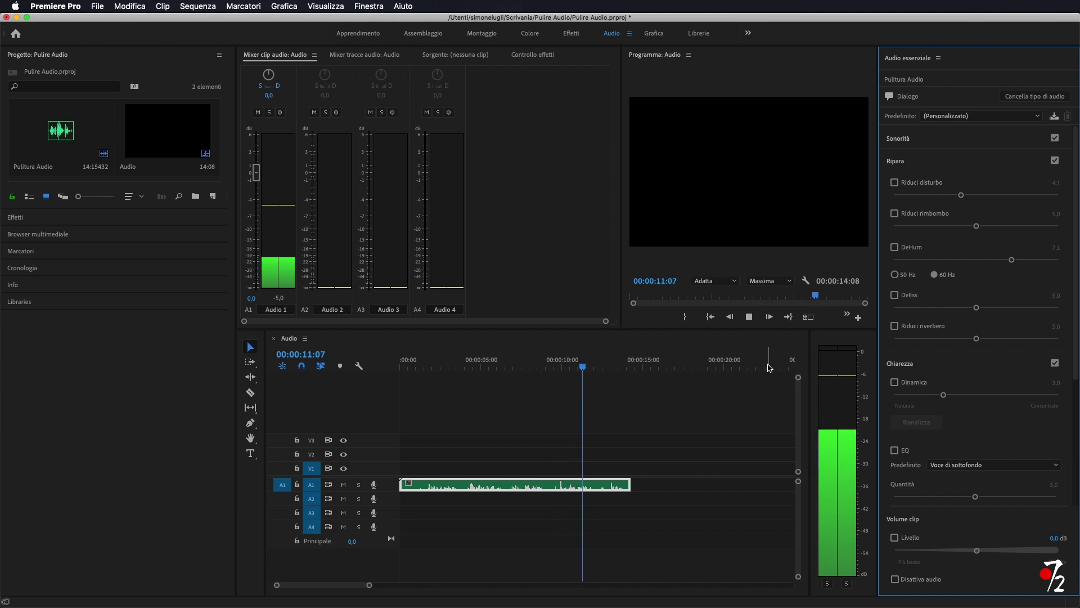
key("space")
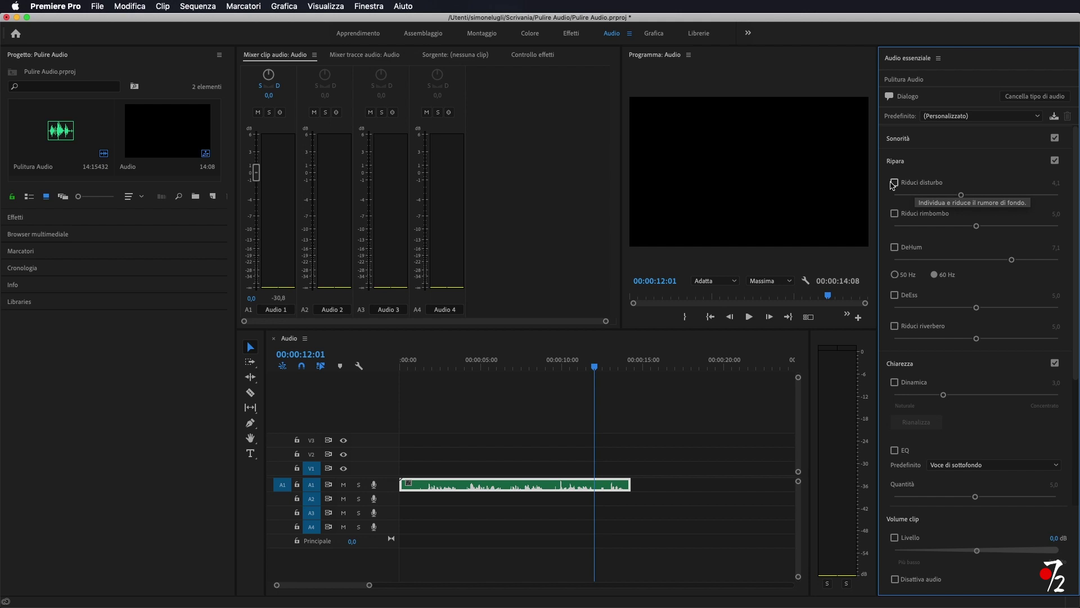
left_click(894, 183)
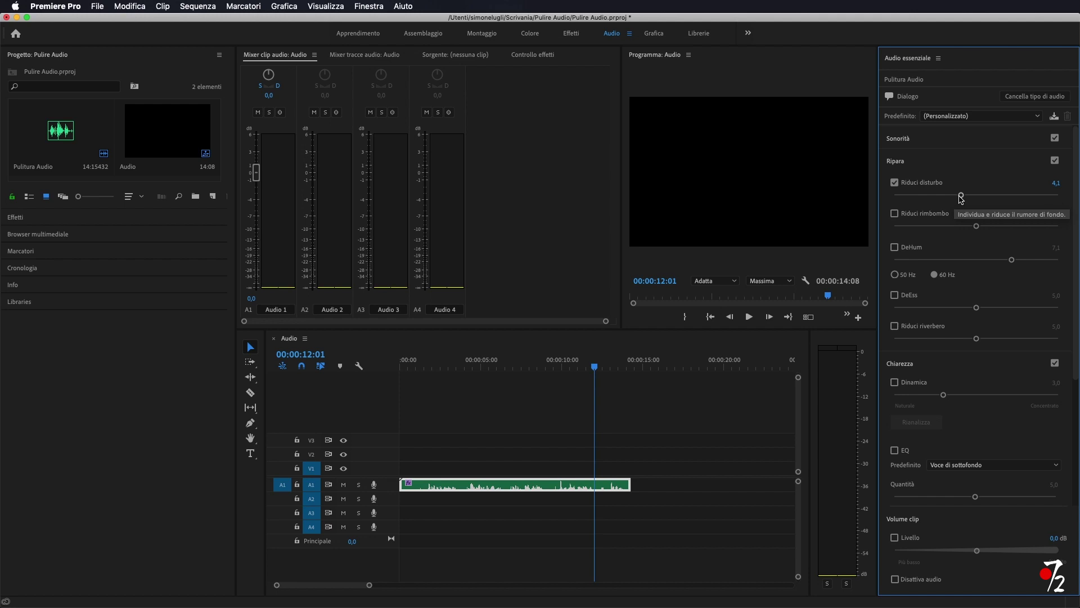
- Audition Riduci disturbo at its maximum 10,0, then lower it to 4,6
left_click_drag(961, 196, 1061, 196)
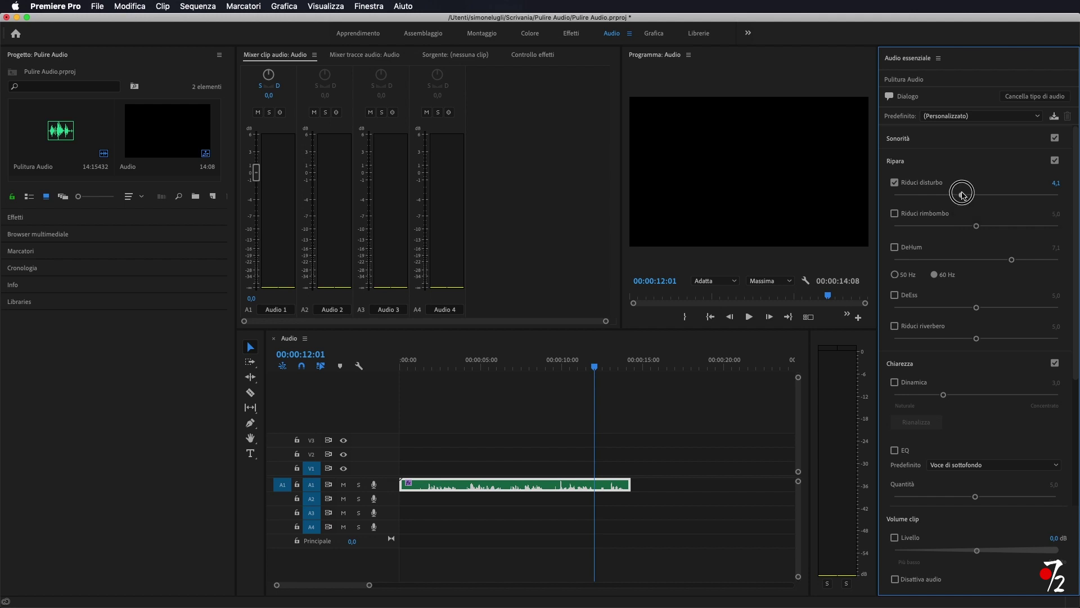
left_click(595, 368)
left_click_drag(594, 369, 390, 381)
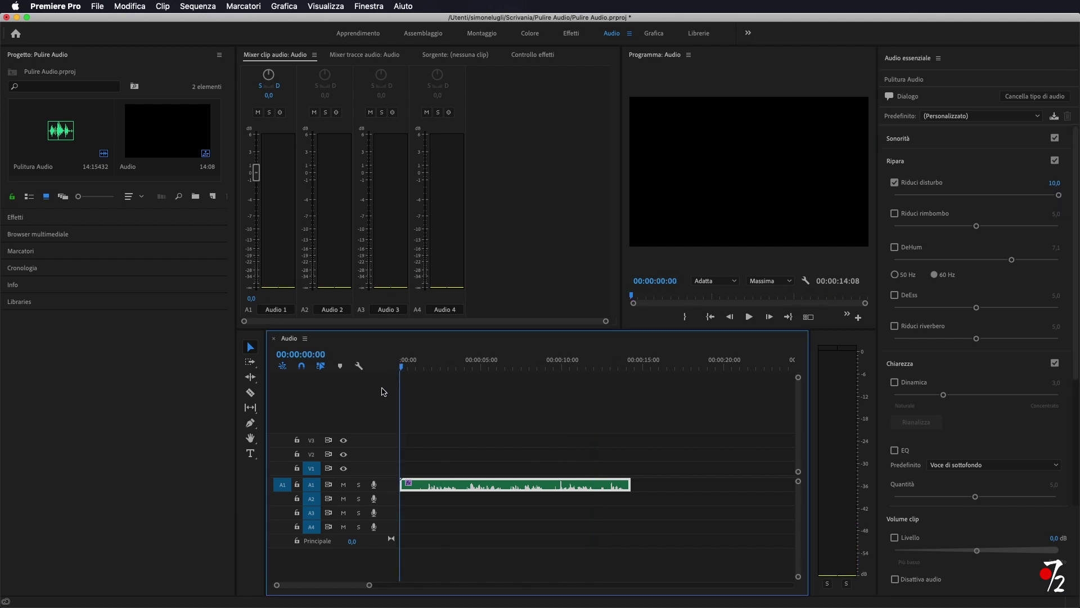
key("space")
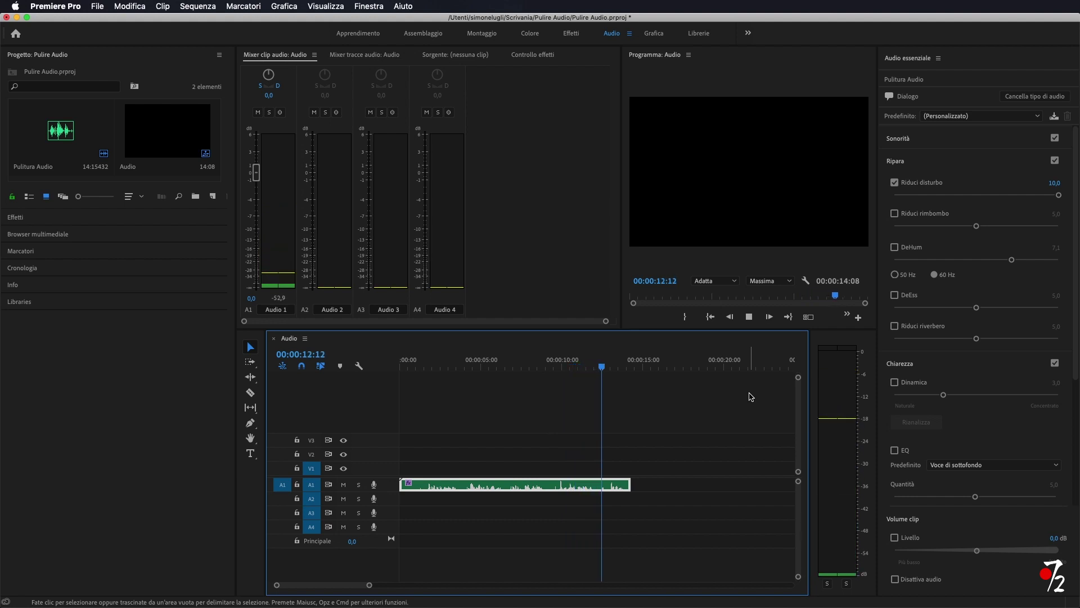
key("space")
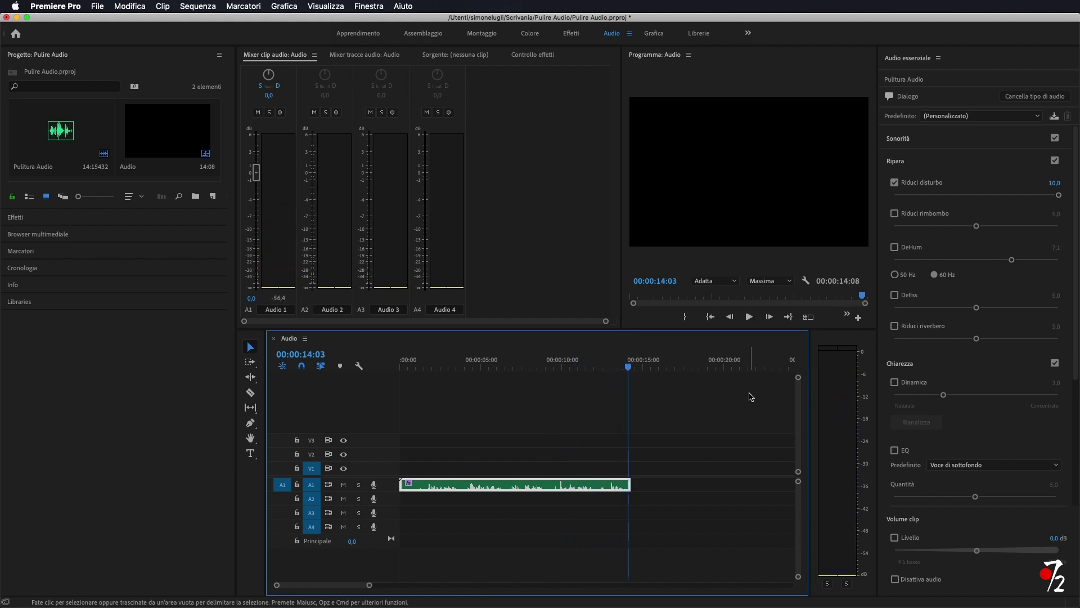
left_click(895, 183)
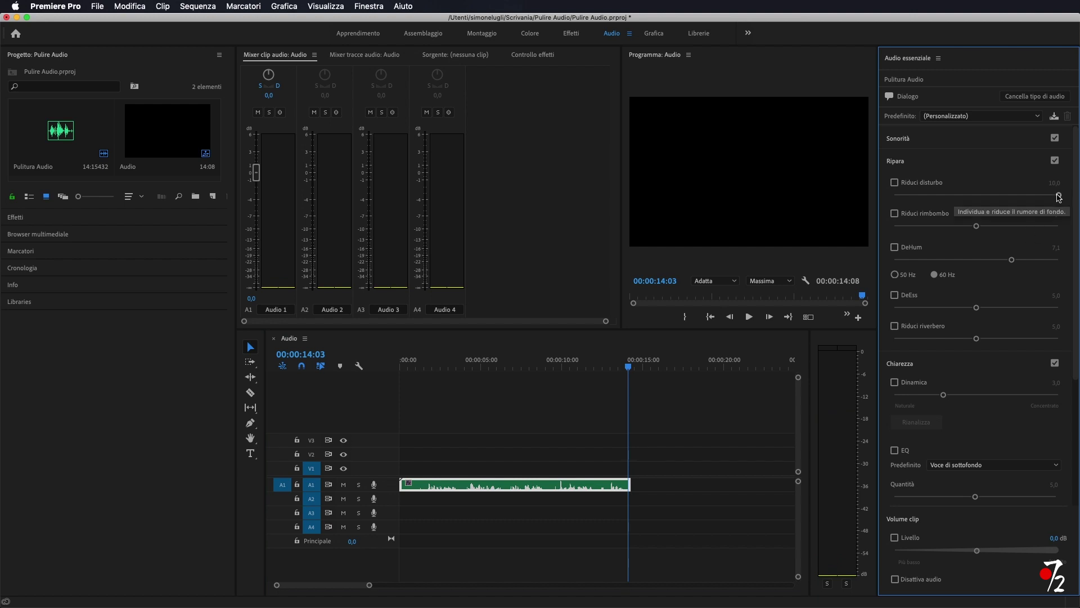
left_click_drag(1059, 197, 970, 202)
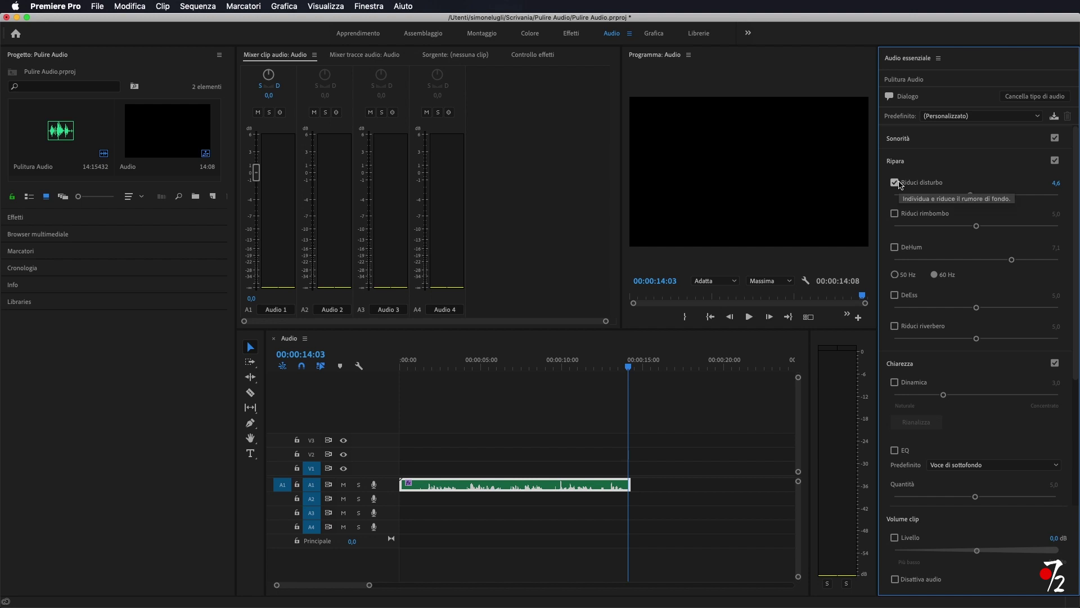
left_click_drag(449, 379, 356, 386)
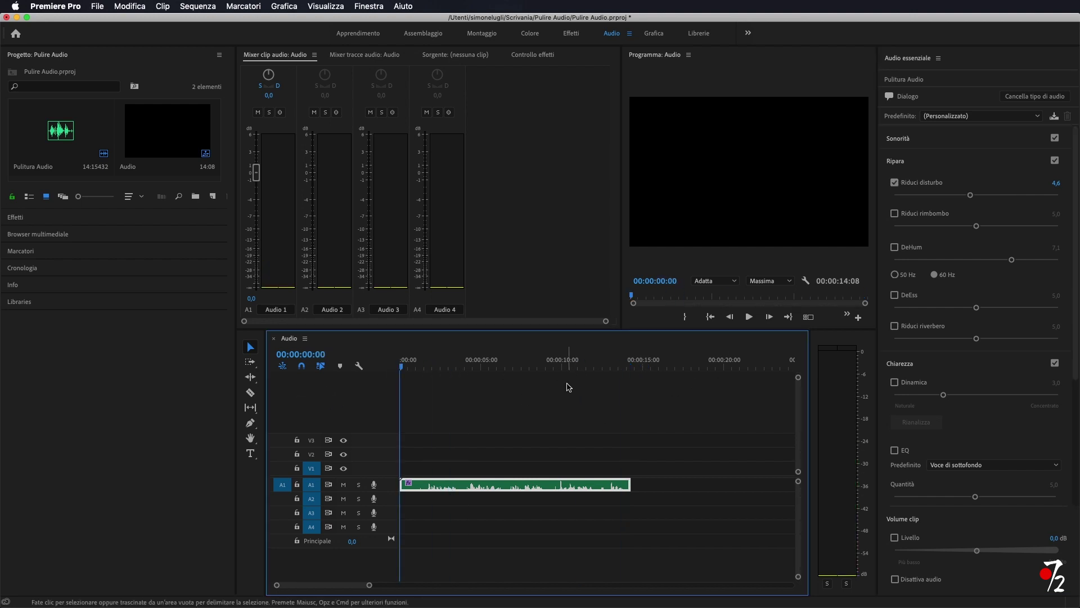
- Switch off Riduci disturbo and enable Riduci rimbombo, starting it at 0,0
left_click(894, 182)
left_click(894, 213)
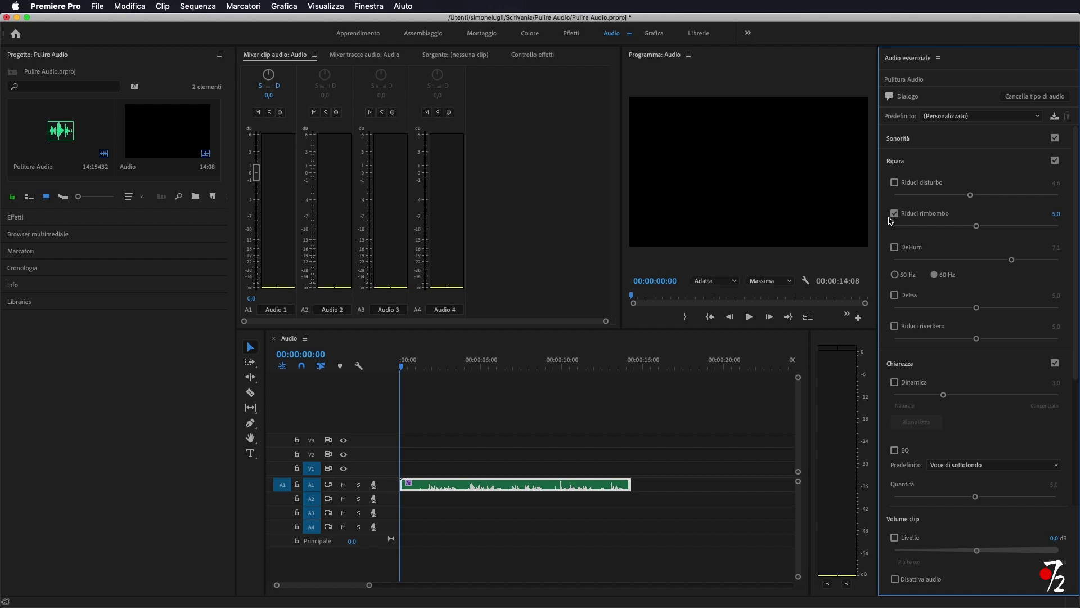
left_click_drag(976, 228, 834, 231)
- Raise Riduci rimbombo to 7,8 while listening, then return to the clip start
key("space")
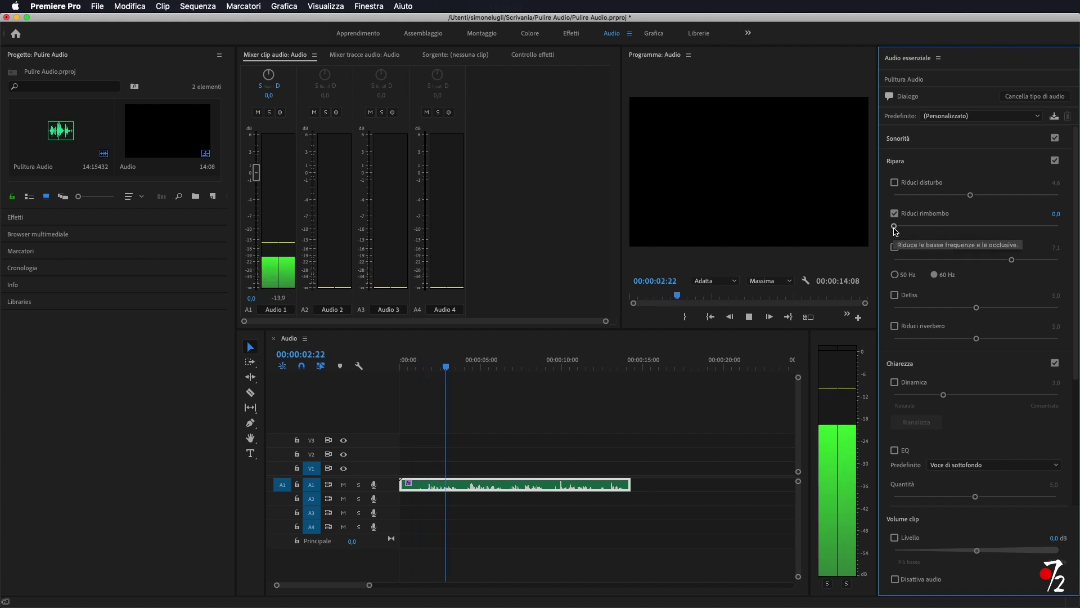
left_click_drag(894, 226, 1027, 227)
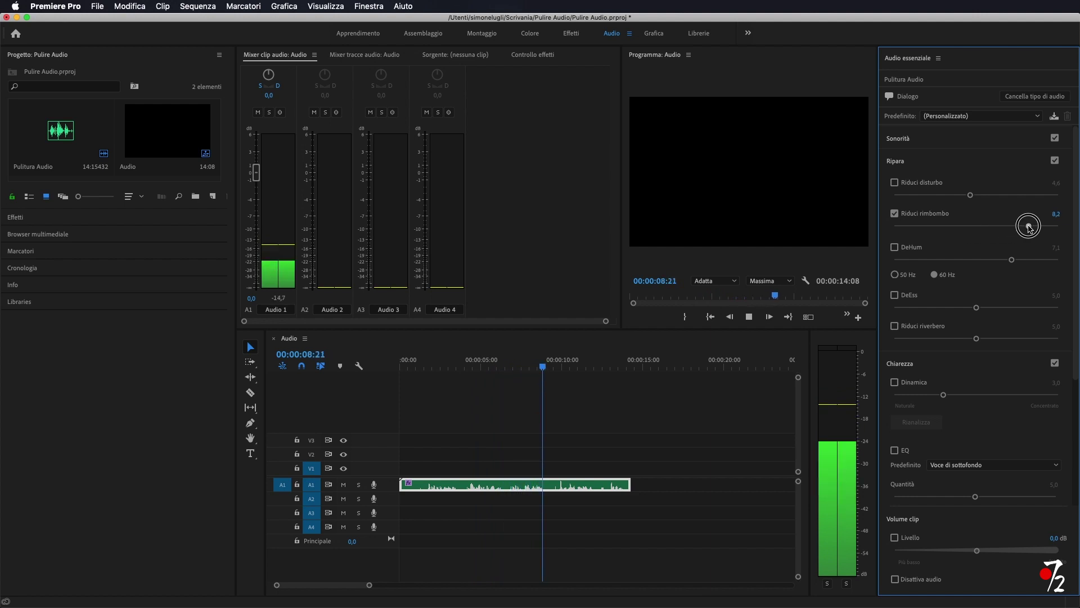
left_click_drag(1027, 227, 1022, 226)
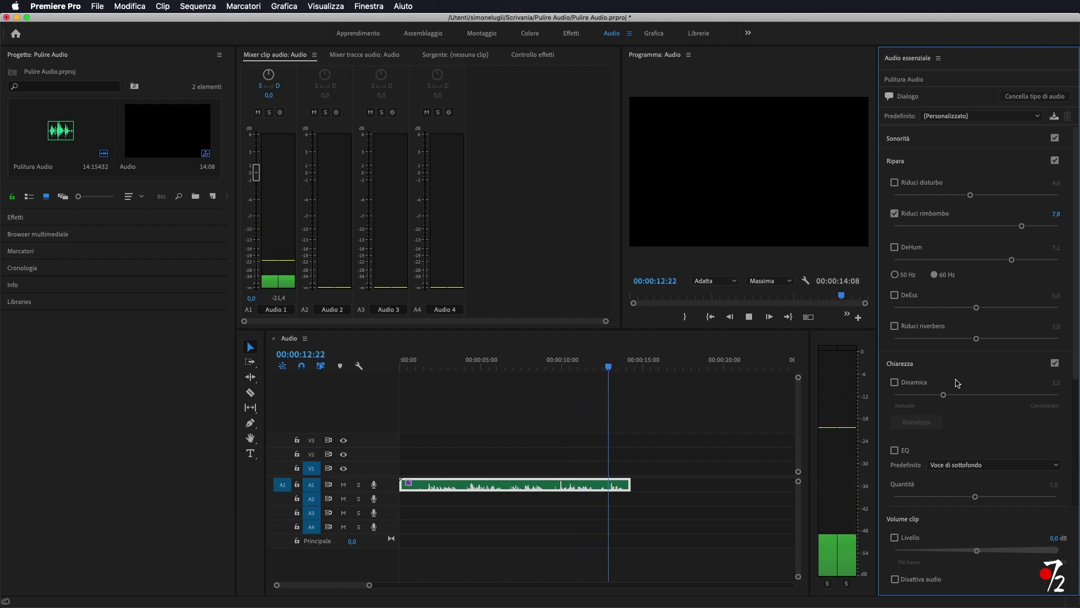
key("space")
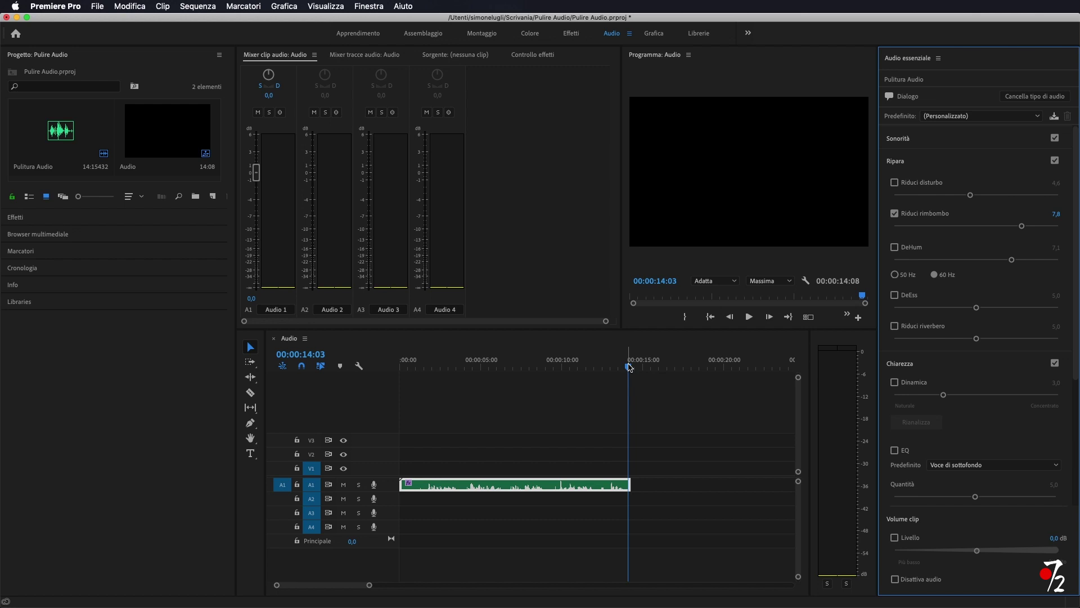
left_click_drag(629, 367, 544, 367)
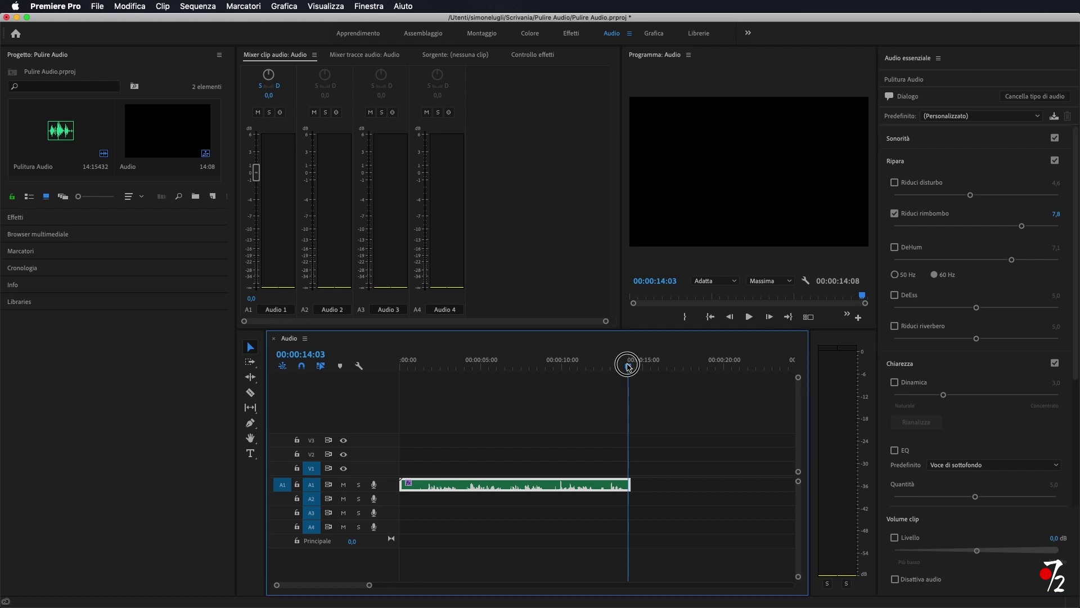
key("Home")
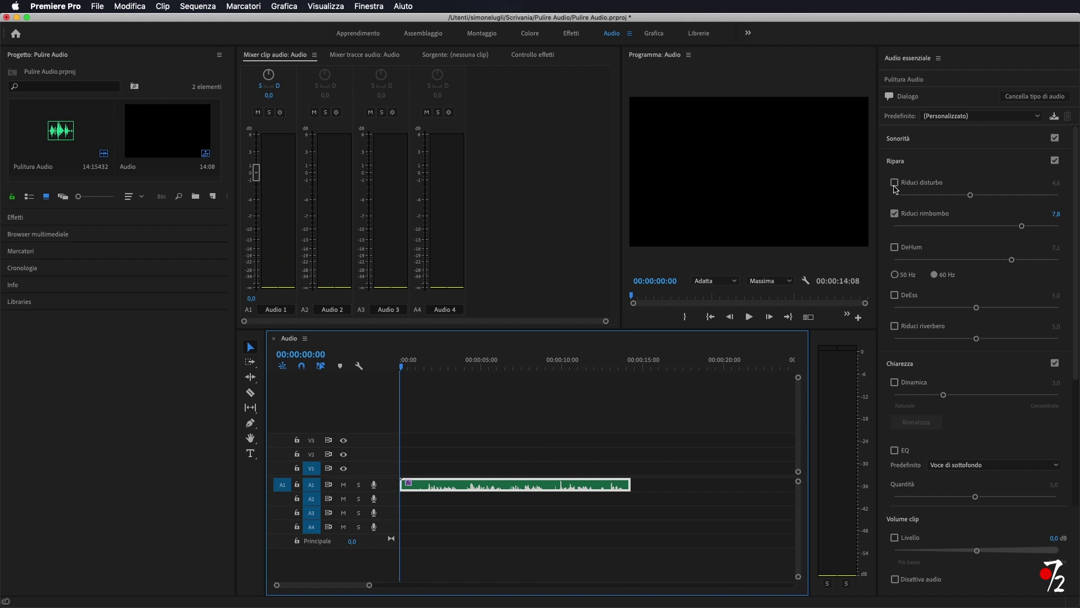
- Re-enable Riduci disturbo at 4,6 and play the clip with Riduci rimbombo 7,8 also active
left_click(894, 183)
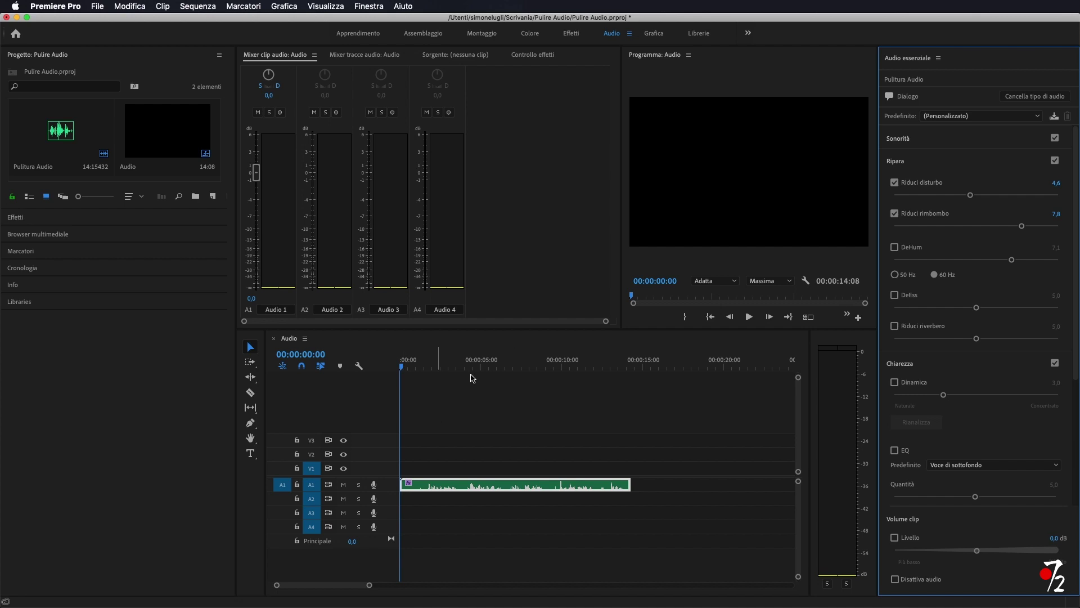
key("space")
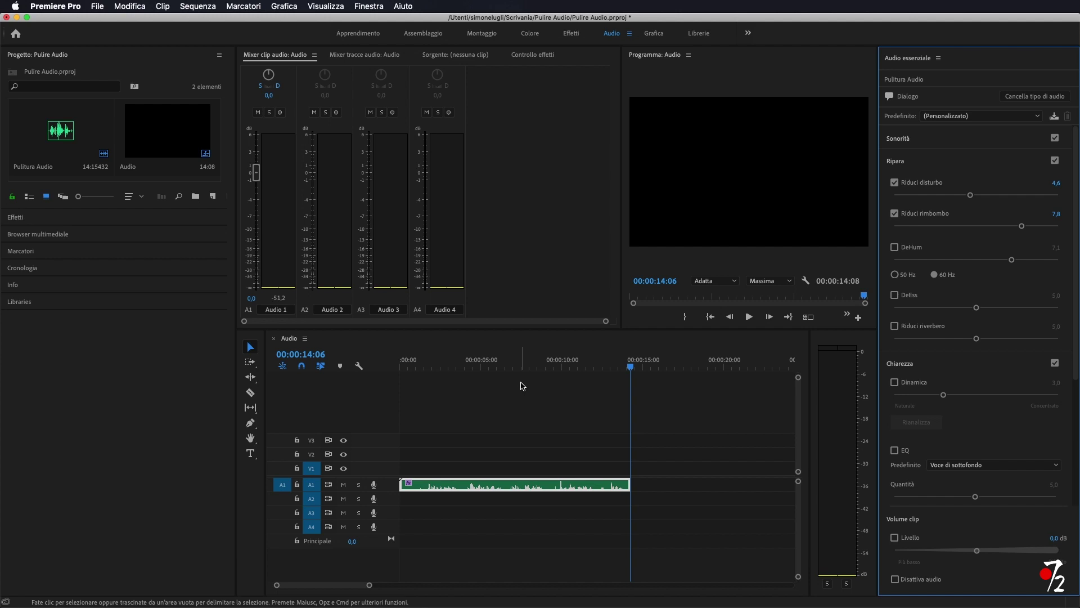
left_click_drag(628, 367, 469, 392)
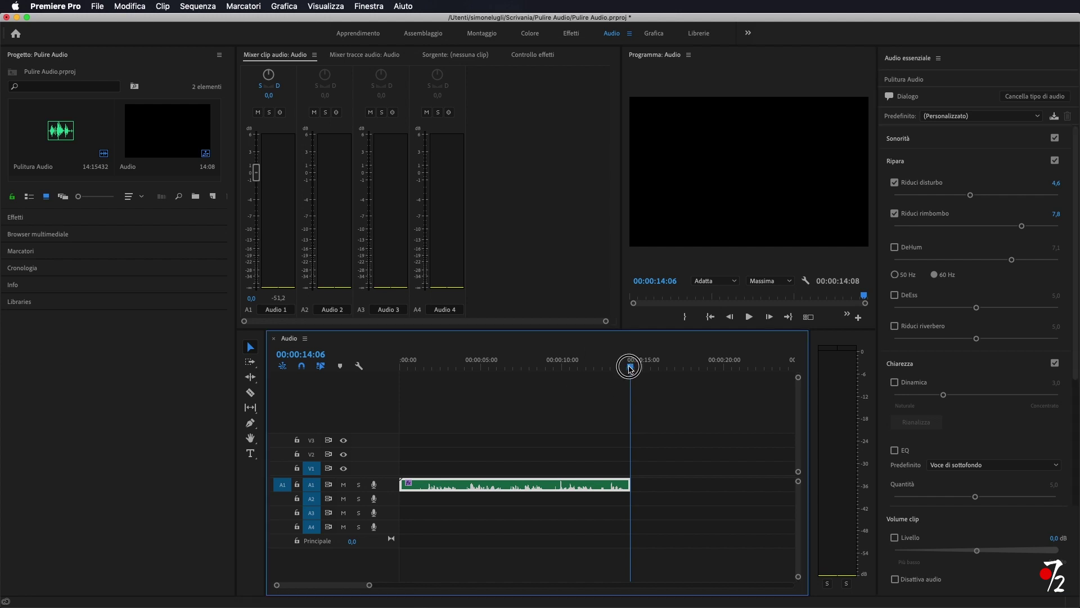
key("space")
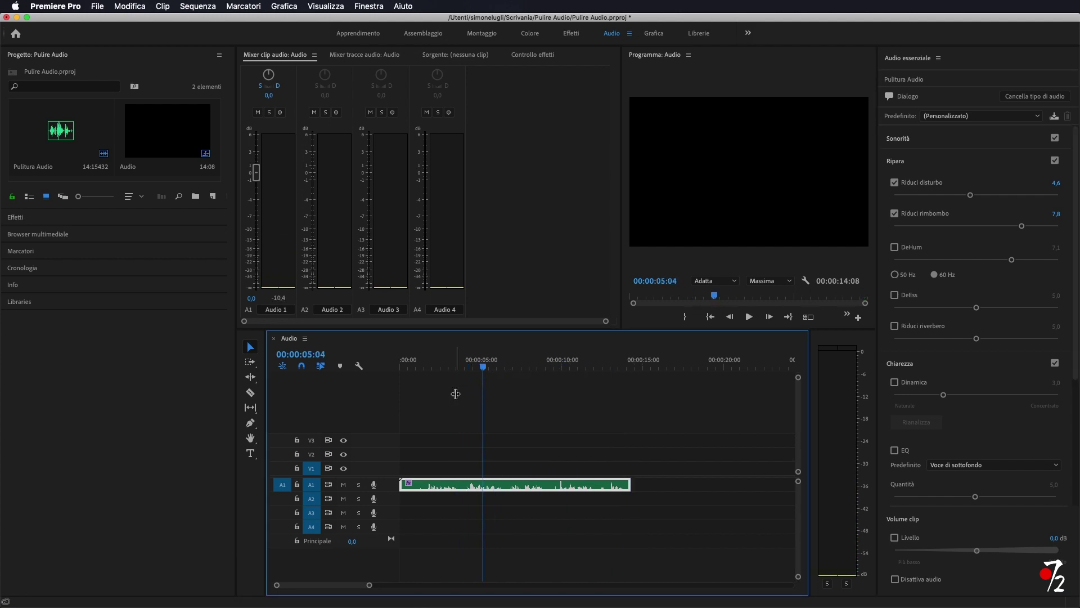